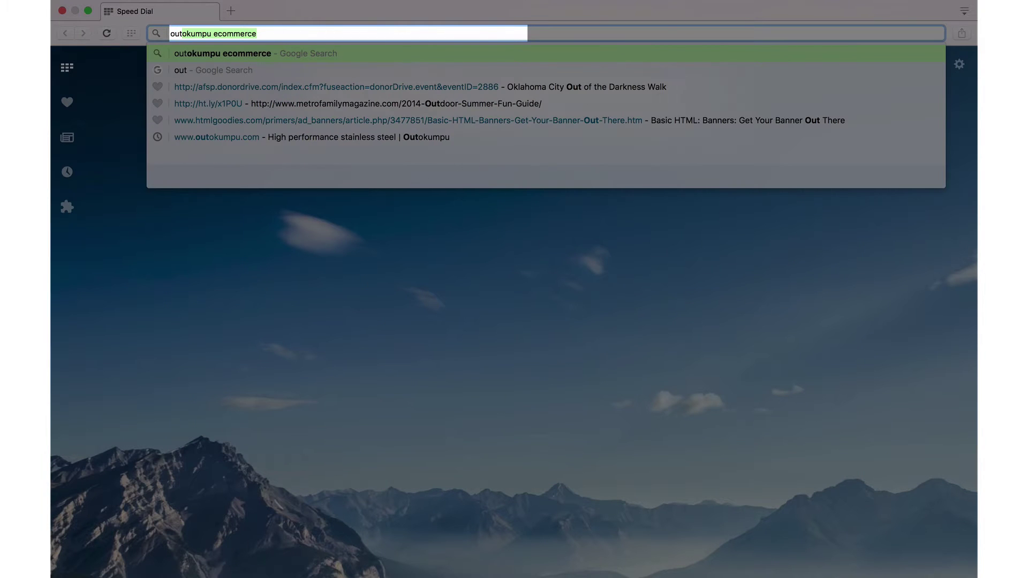
- Search for 'outokumpu ecommerce' and open the 'eCommerce services for customers' result
{"action": "key", "text": "Return"}
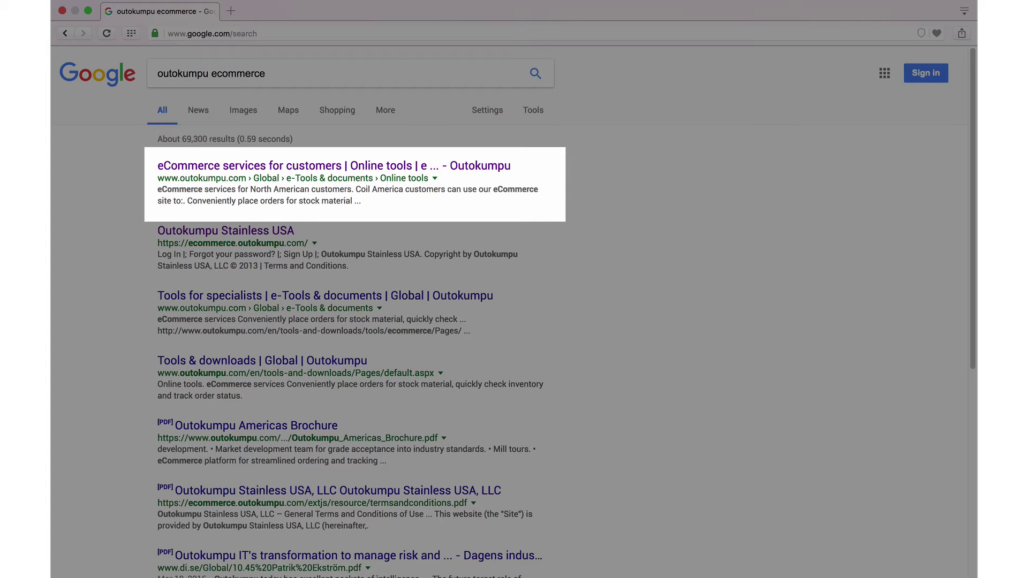
{"action": "left_click", "coordinate": [176, 169]}
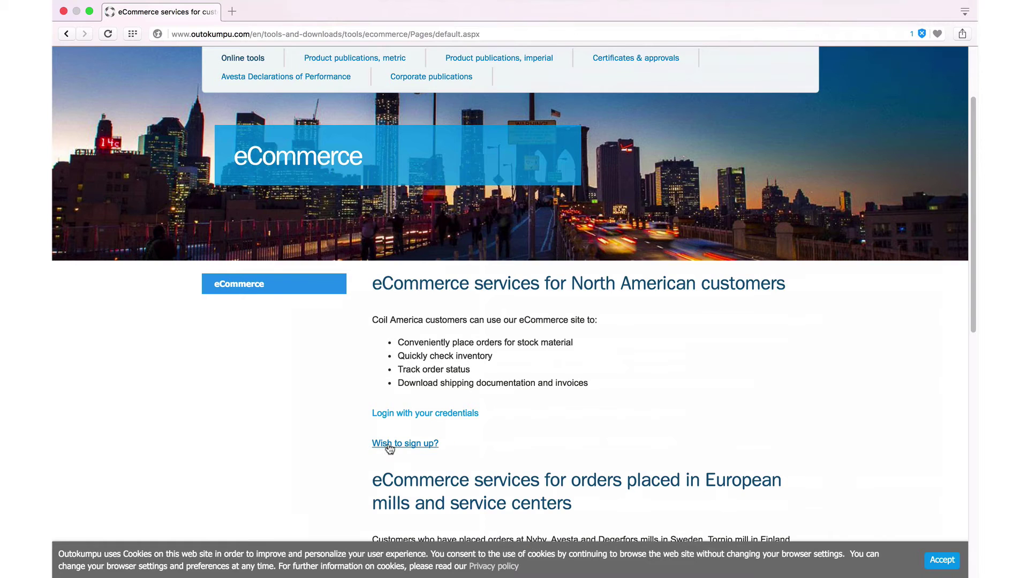
- View the new-customer sign-up form, then close it and return to the services page
{"action": "left_click", "coordinate": [389, 444]}
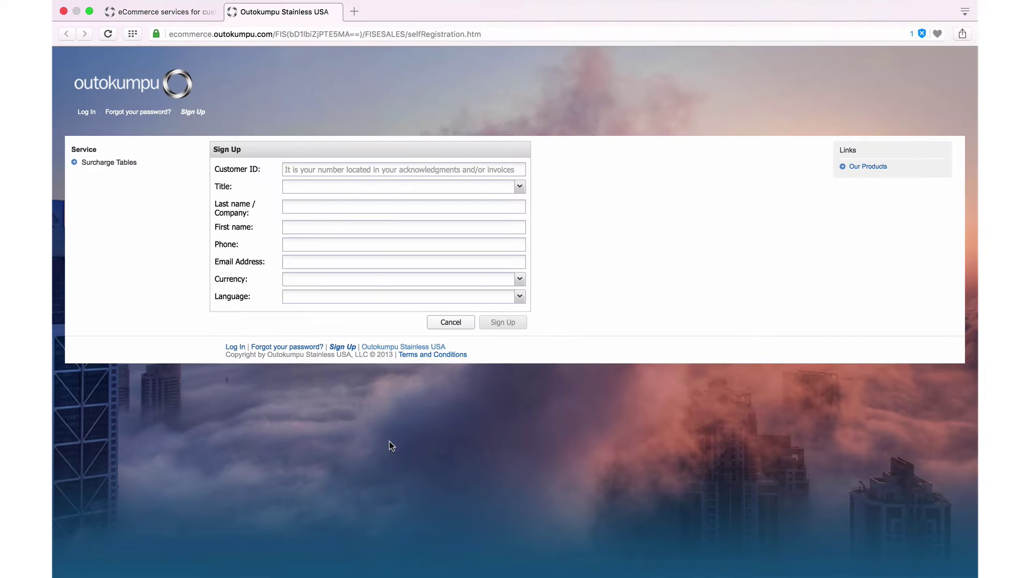
{"action": "left_click", "coordinate": [231, 12]}
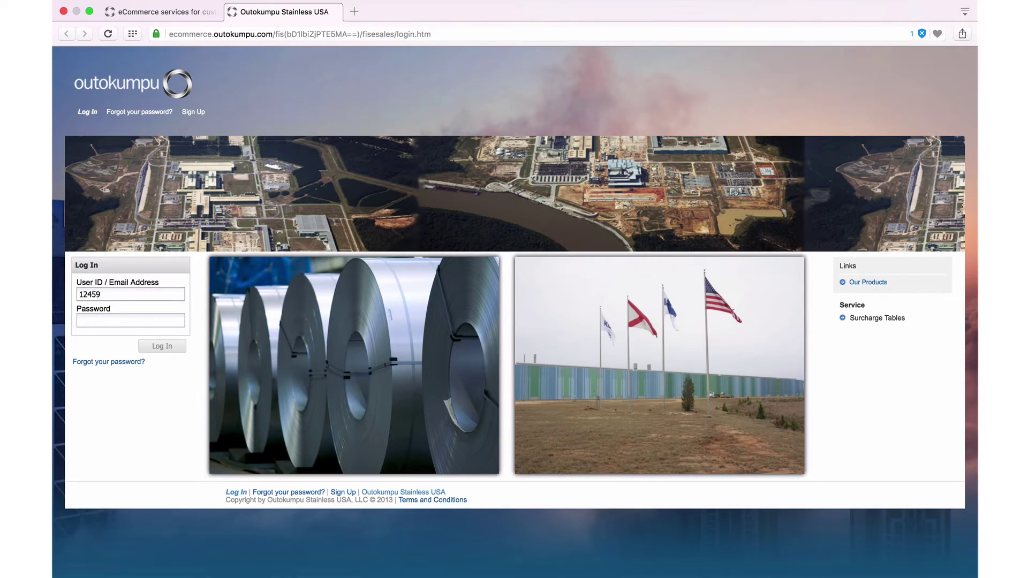
- Enter the password to log in, then inspect the Grade and Thickness column menus
{"action": "key", "text": "Tab"}
{"action": "type", "text": "********"}
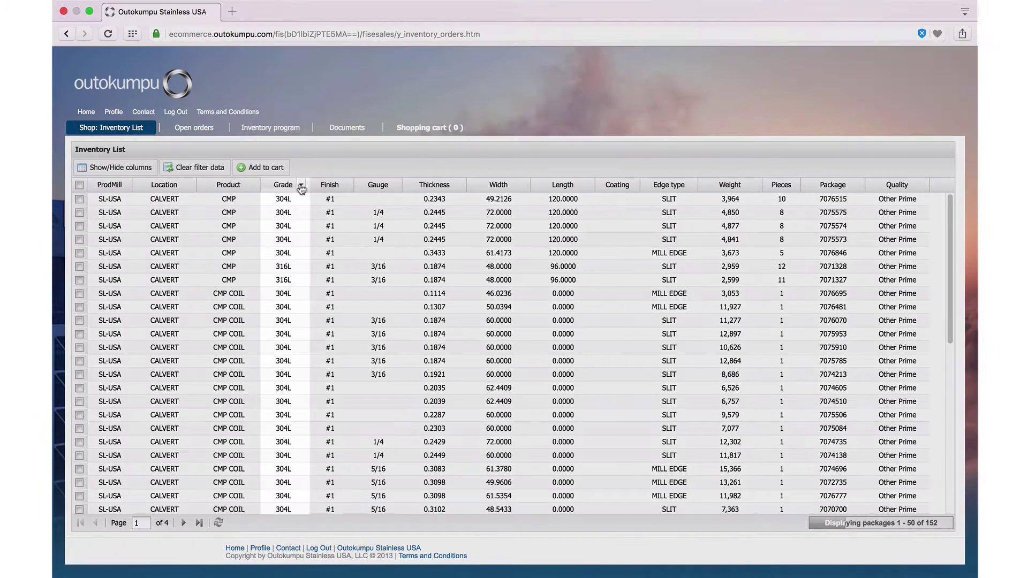
{"action": "left_click", "coordinate": [300, 187]}
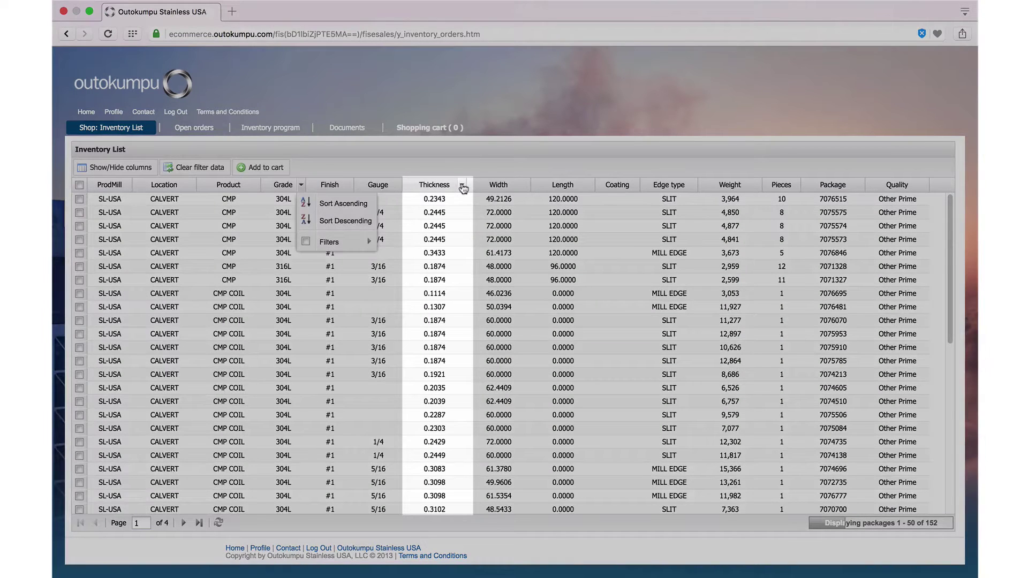
{"action": "left_click", "coordinate": [462, 187]}
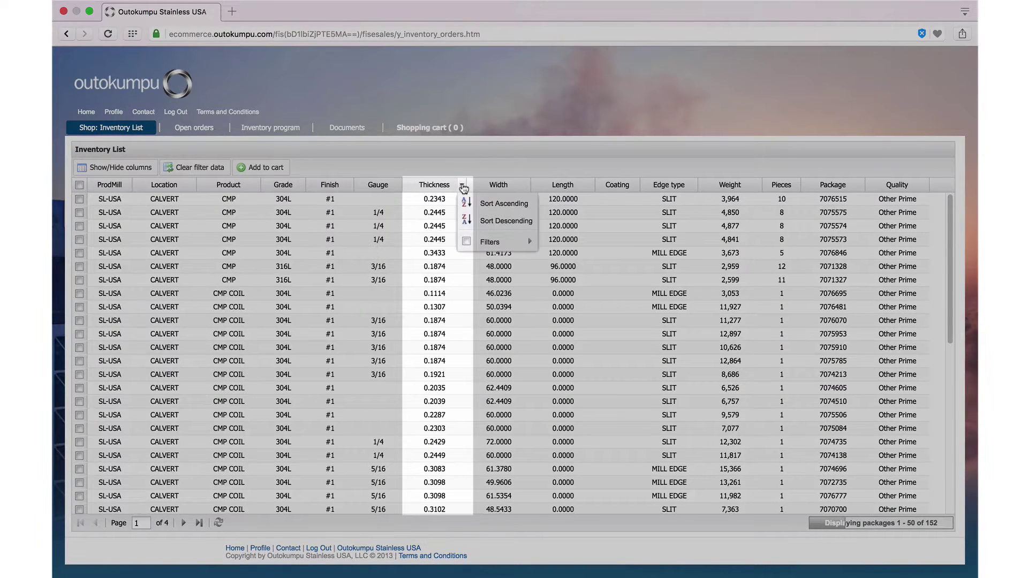
{"action": "left_click", "coordinate": [541, 99]}
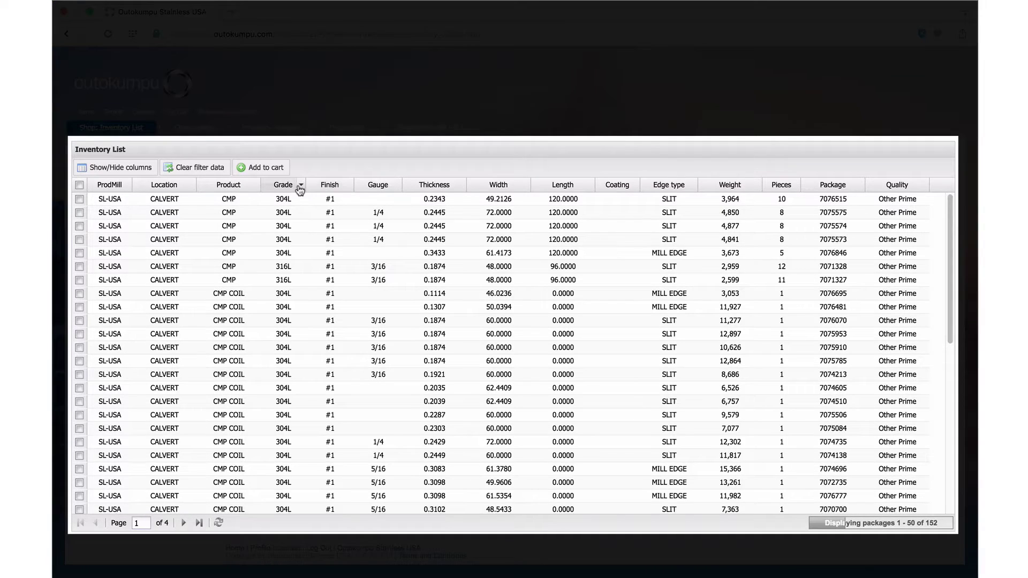
- Filter inventory to grade 304L and widths 48 to 60, sorted by width descending
{"action": "left_click", "coordinate": [301, 186]}
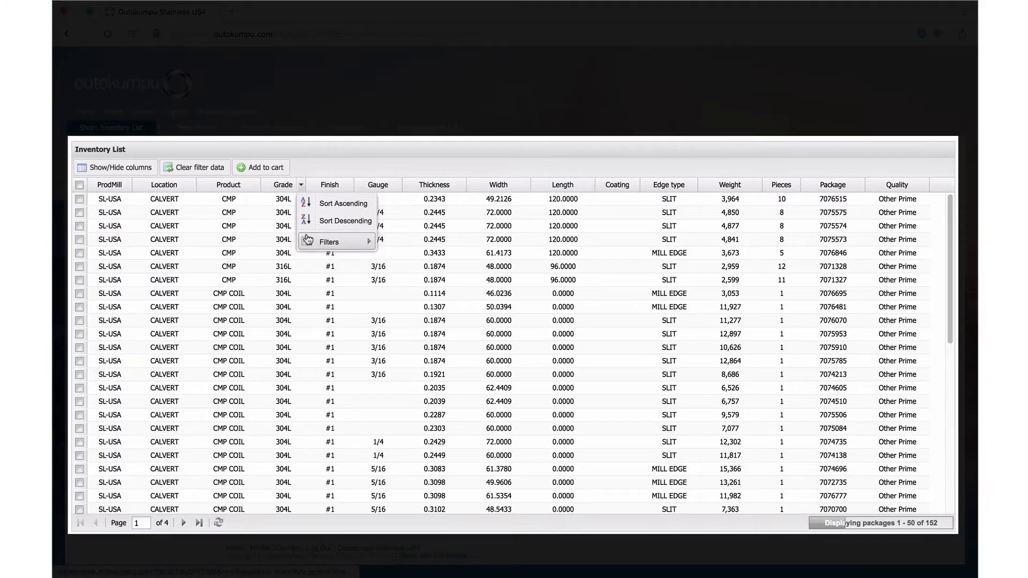
{"action": "mouse_move", "coordinate": [328, 242]}
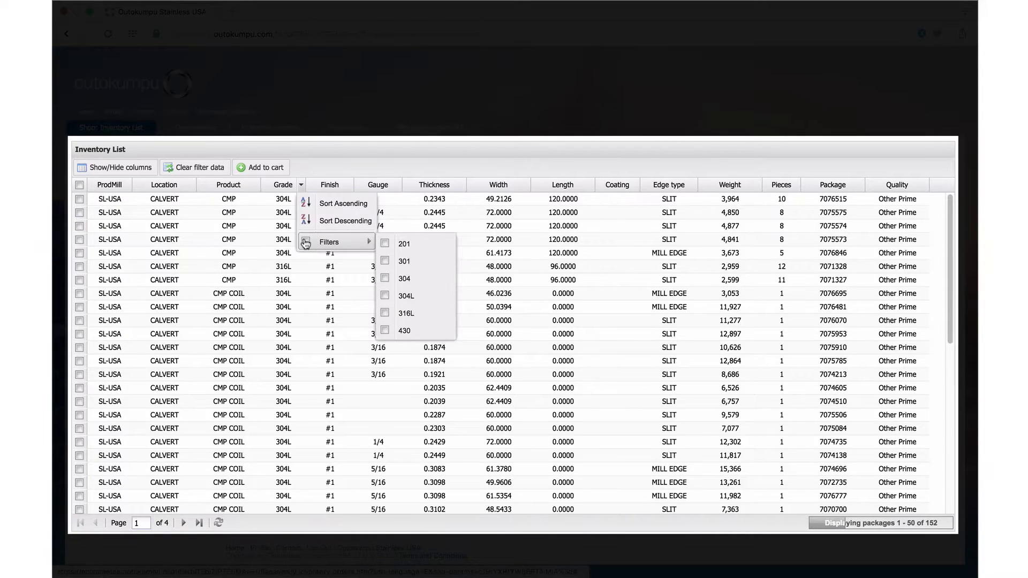
{"action": "left_click", "coordinate": [384, 296]}
{"action": "left_click", "coordinate": [526, 184]}
{"action": "mouse_move", "coordinate": [555, 242]}
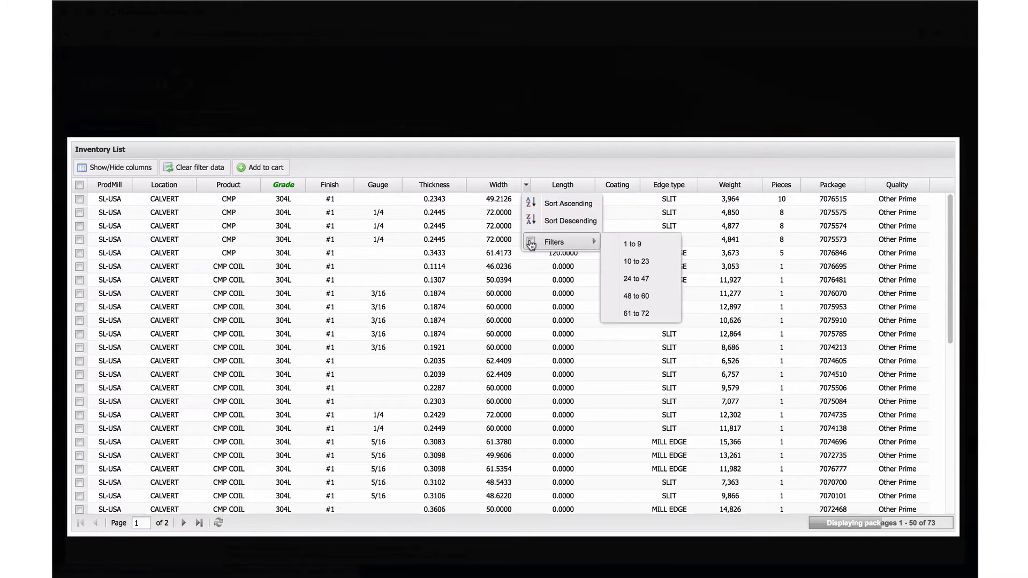
{"action": "left_click", "coordinate": [633, 301]}
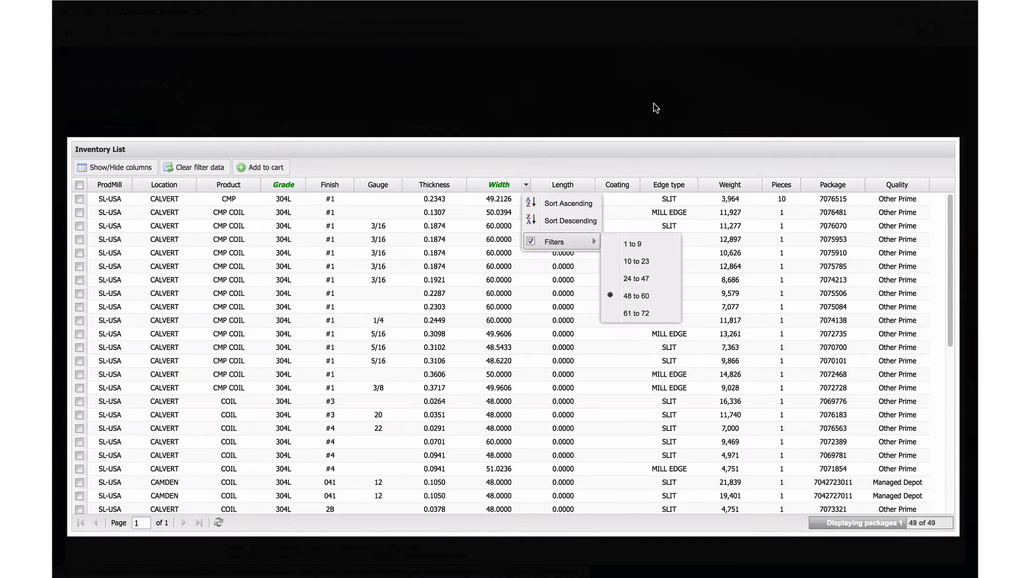
{"action": "left_click", "coordinate": [655, 107]}
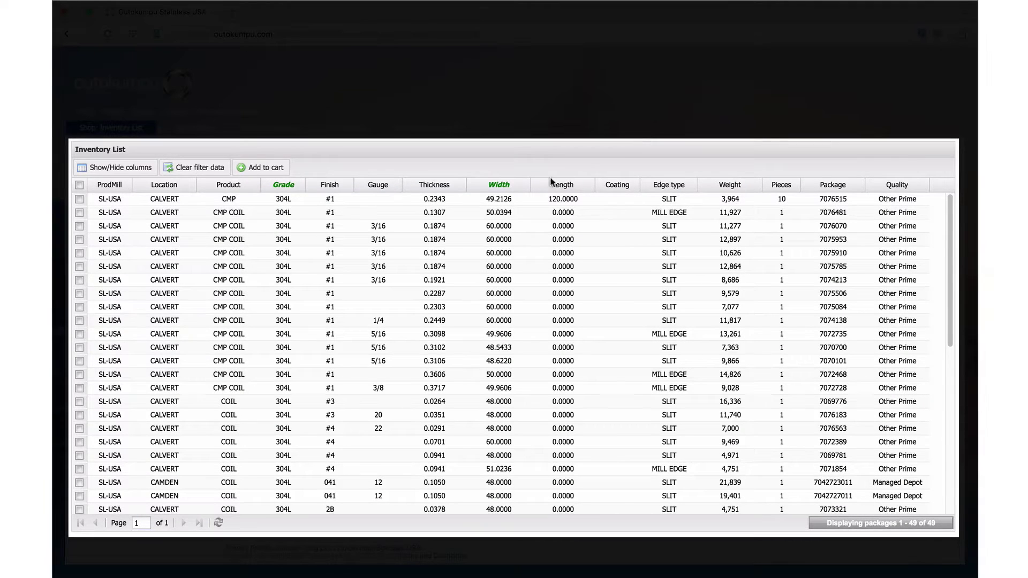
{"action": "left_click", "coordinate": [527, 186]}
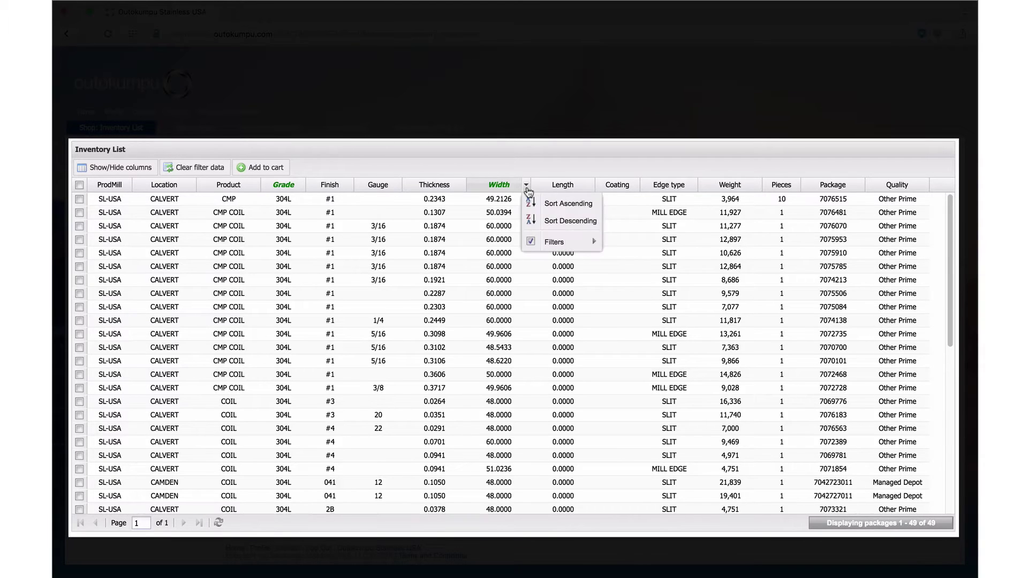
{"action": "left_click", "coordinate": [547, 220]}
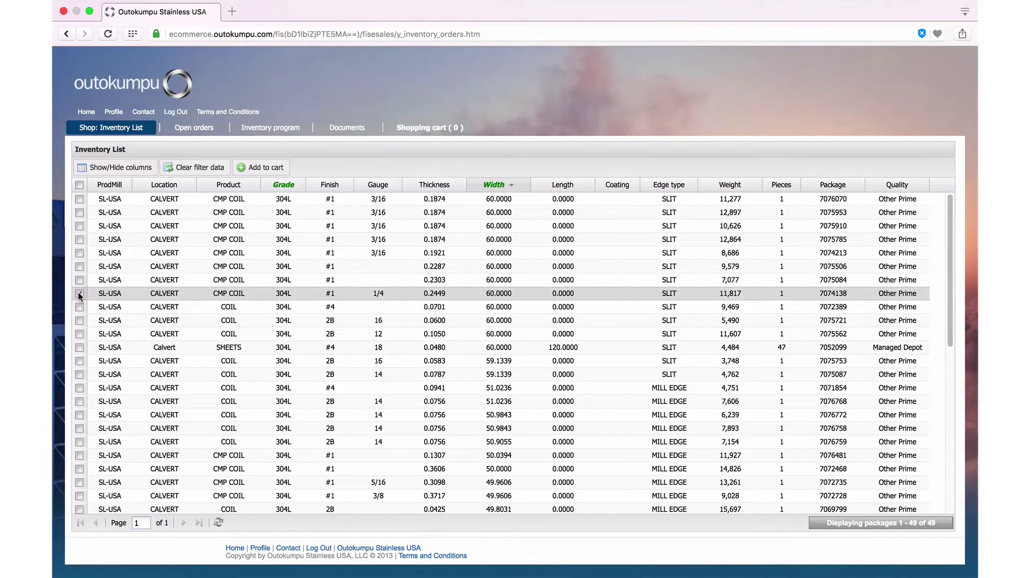
- Add package 7074138 to the cart and view the shopping cart
{"action": "left_click", "coordinate": [80, 294]}
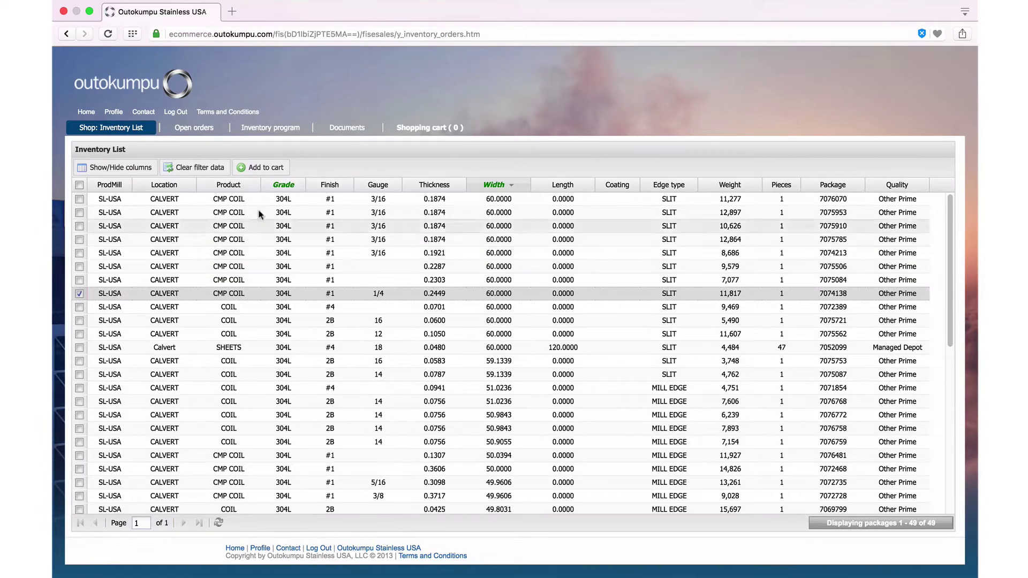
{"action": "left_click", "coordinate": [260, 168]}
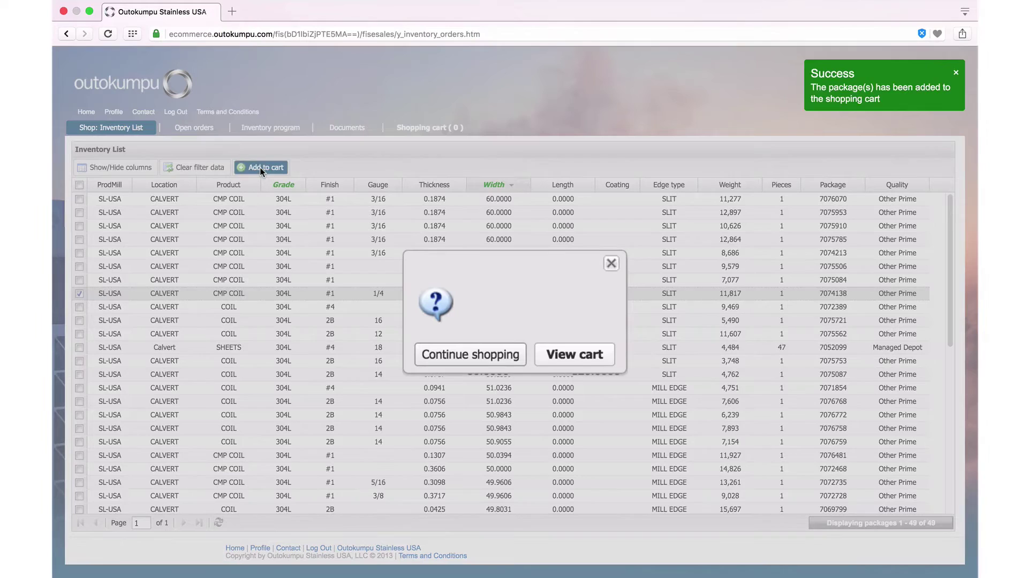
{"action": "left_click", "coordinate": [553, 356]}
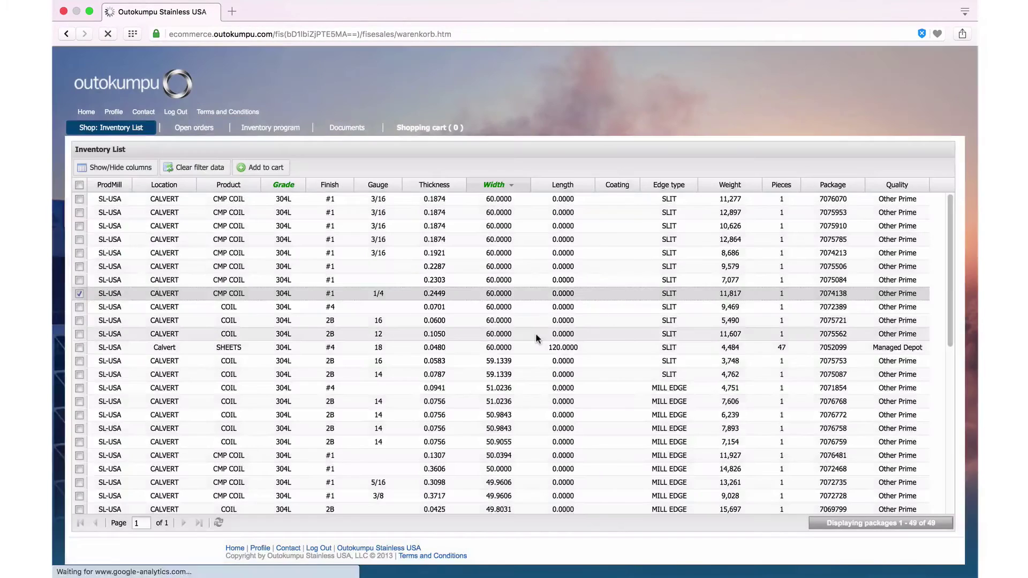
{"action": "type", "text": "5400"}
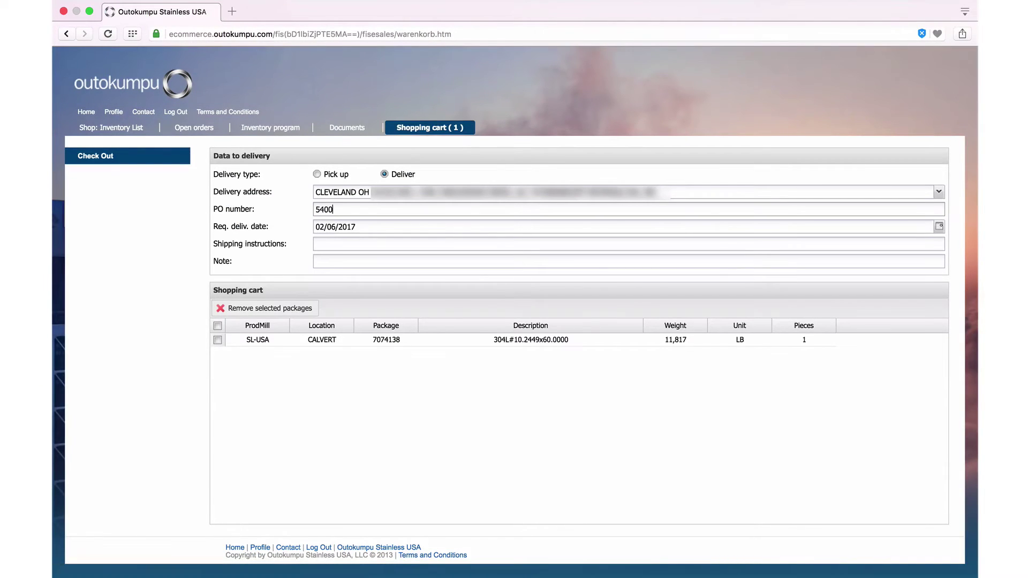
{"action": "type", "text": "33"}
{"action": "type", "text": "4326"}
{"action": "left_click", "coordinate": [939, 226]}
{"action": "left_click", "coordinate": [339, 296]}
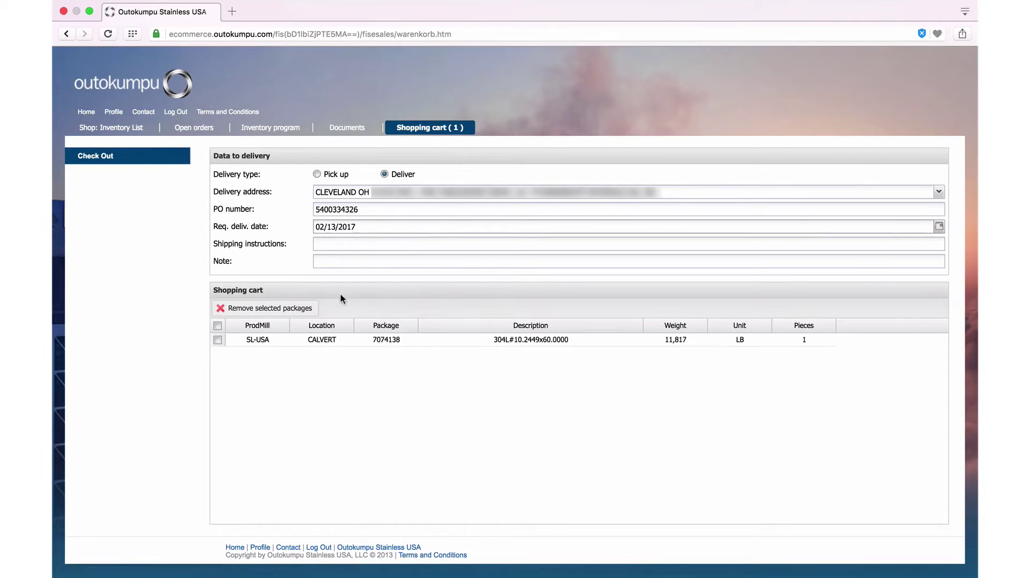
{"action": "left_click", "coordinate": [108, 157]}
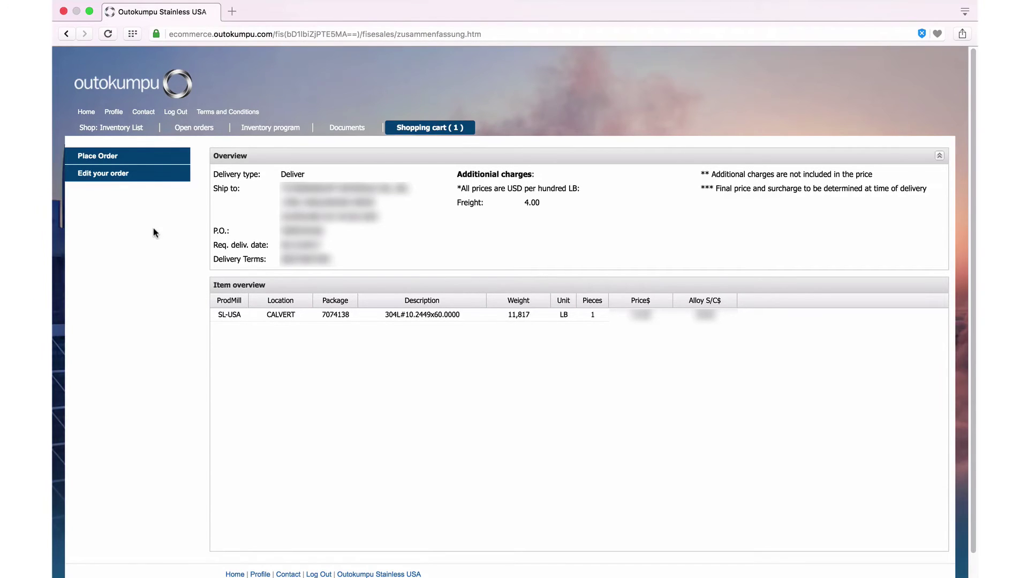
{"action": "left_click", "coordinate": [195, 128]}
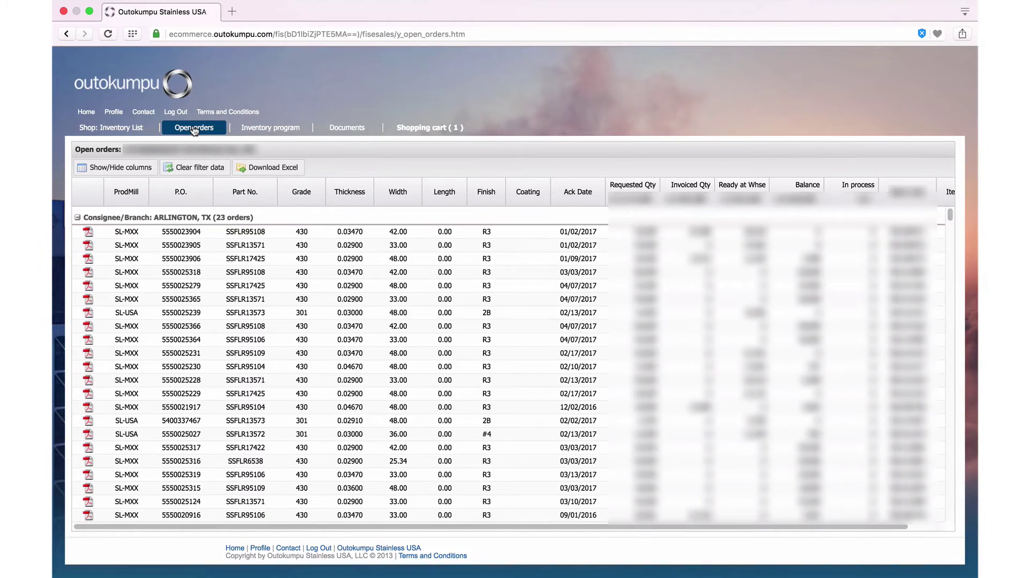
{"action": "left_click", "coordinate": [208, 194]}
{"action": "mouse_move", "coordinate": [241, 256]}
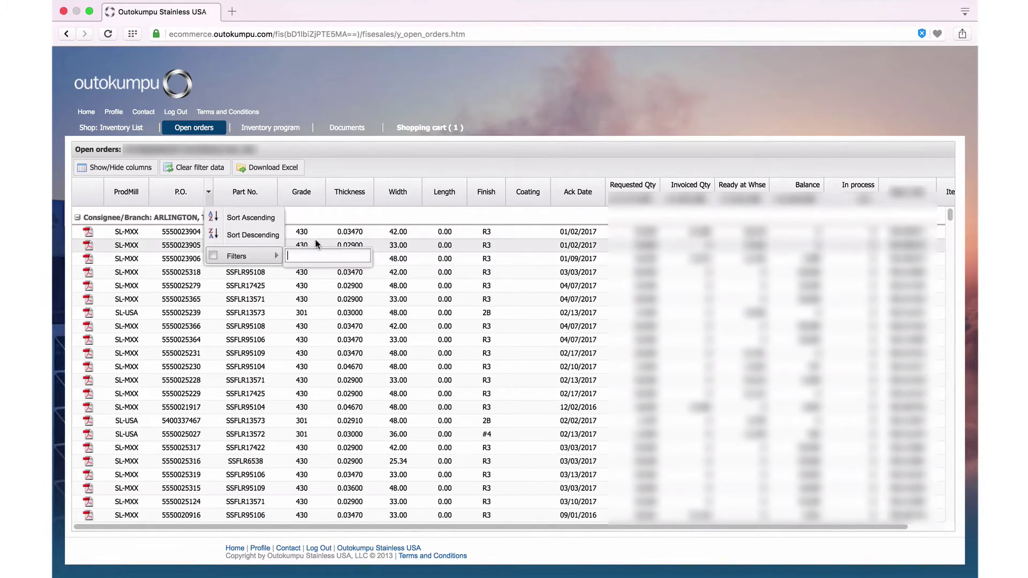
{"action": "type", "text": "540"}
{"action": "type", "text": "03343"}
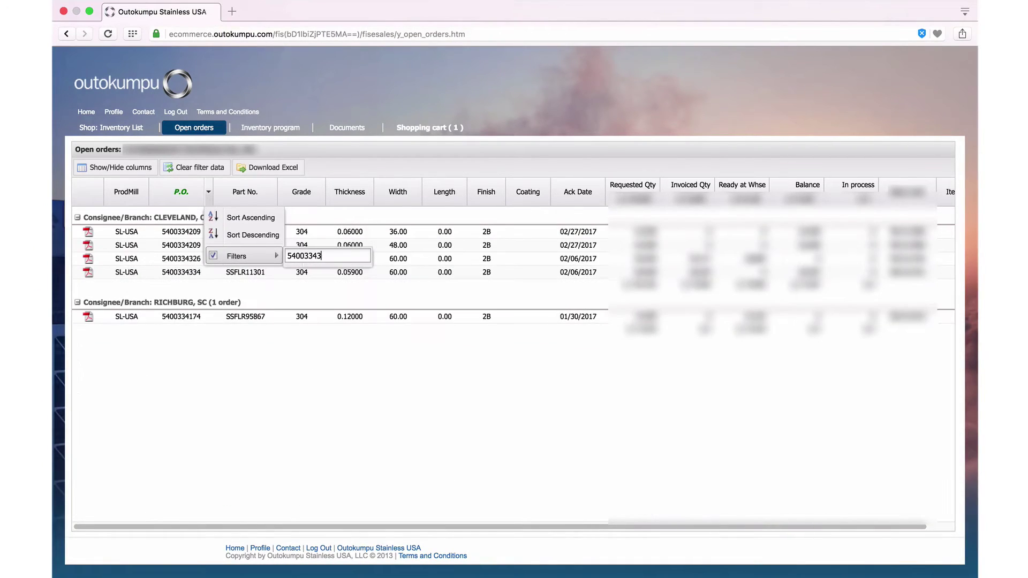
{"action": "type", "text": "26"}
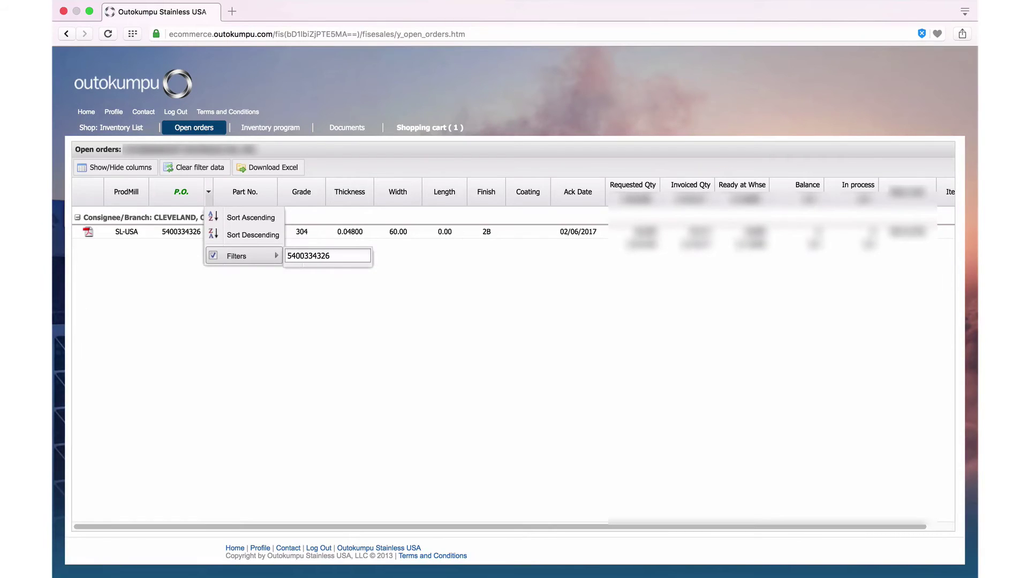
{"action": "left_click", "coordinate": [356, 289]}
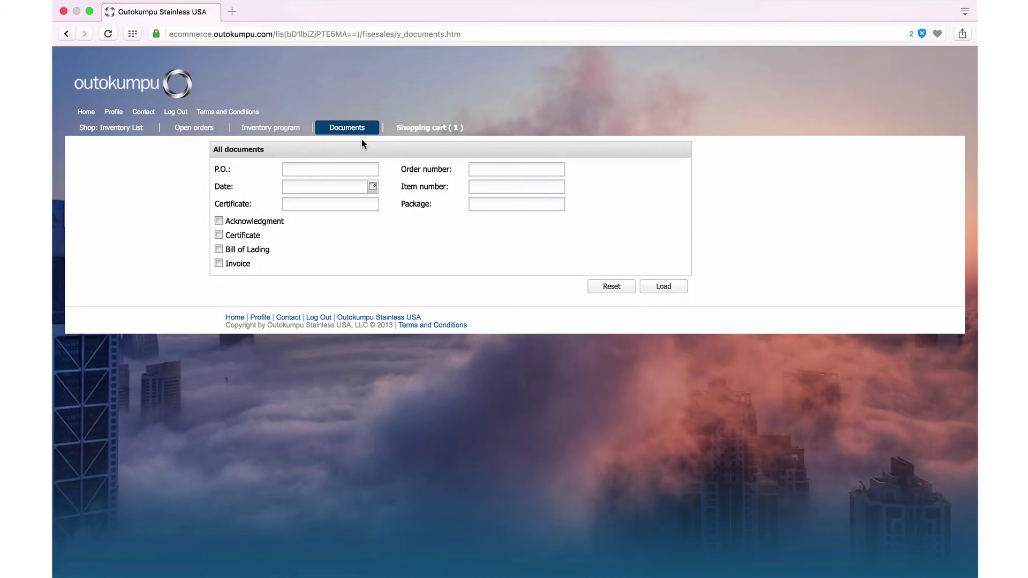
{"action": "left_click", "coordinate": [355, 166]}
{"action": "type", "text": "5400"}
{"action": "type", "text": "33432"}
{"action": "type", "text": "6"}
{"action": "left_click", "coordinate": [219, 264]}
{"action": "left_click", "coordinate": [662, 287]}
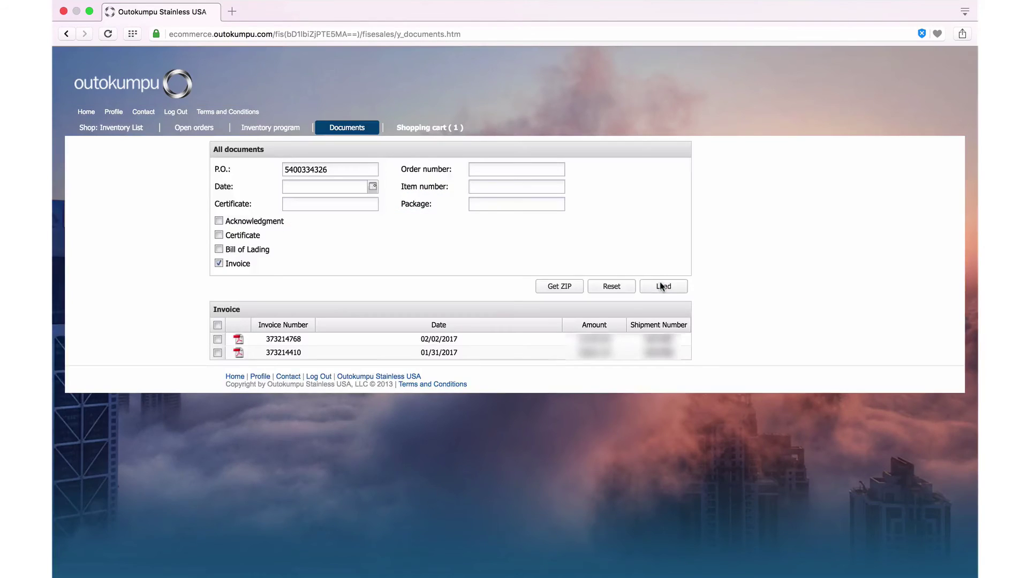
{"action": "left_click", "coordinate": [238, 340]}
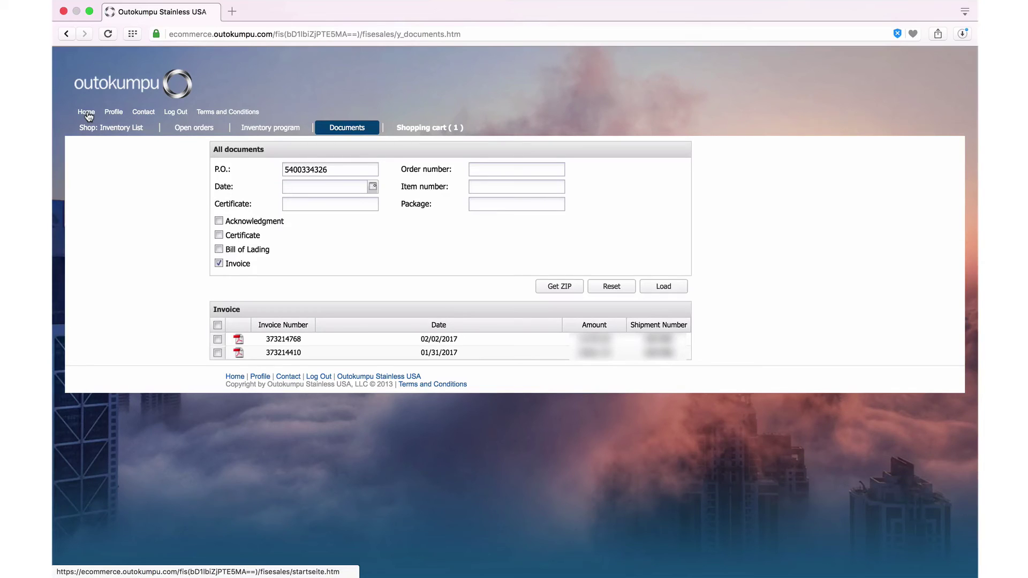
- Go from the eCommerce home page to the Our Products site's Stainless news section
{"action": "left_click", "coordinate": [87, 114]}
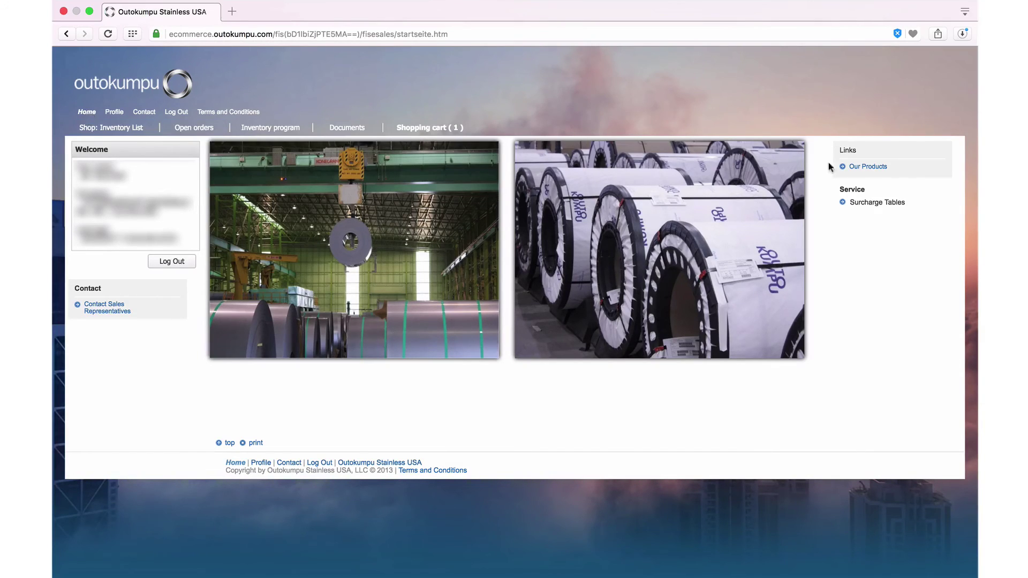
{"action": "left_click", "coordinate": [868, 167]}
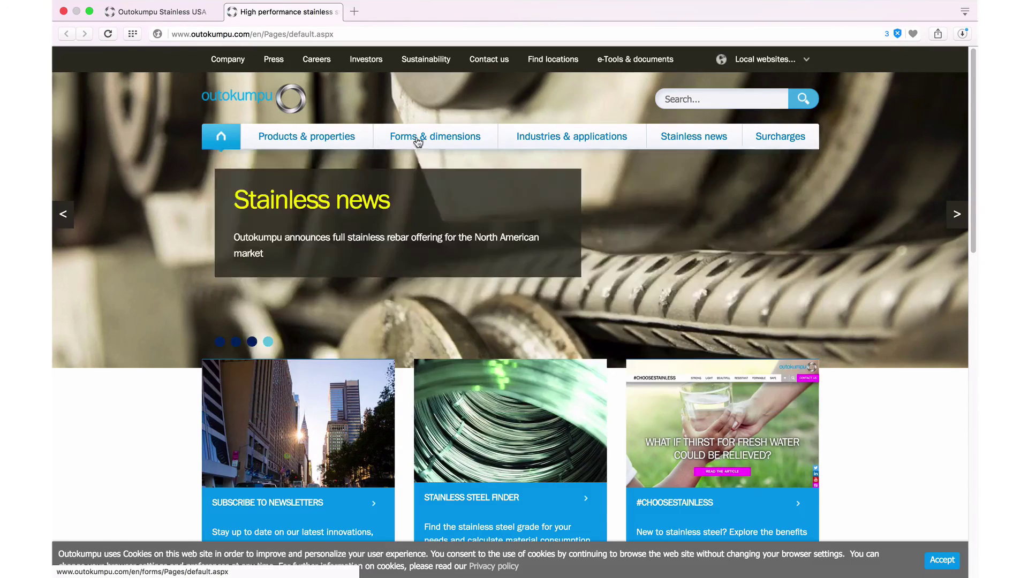
{"action": "mouse_move", "coordinate": [692, 136]}
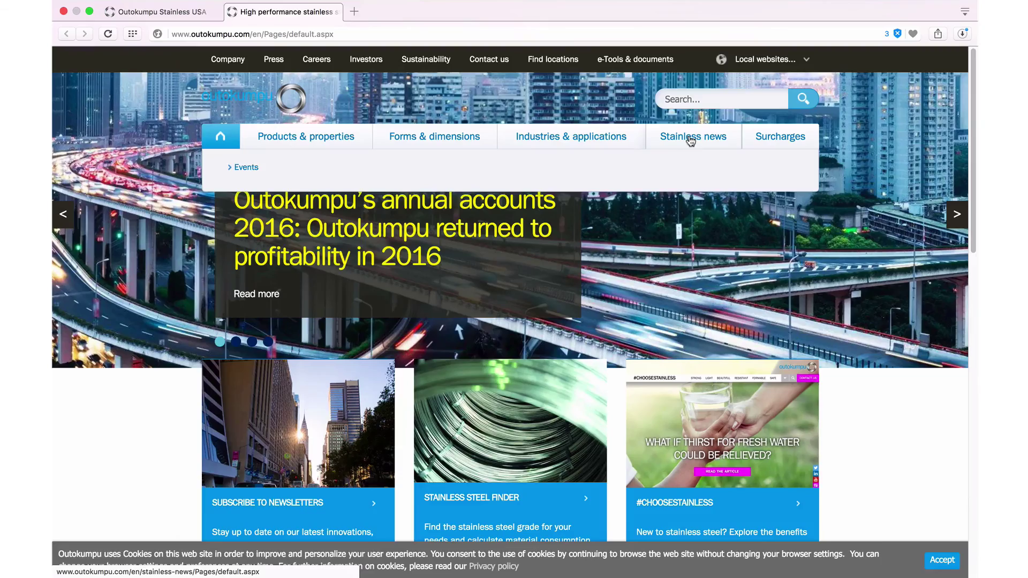
{"action": "left_click", "coordinate": [691, 138]}
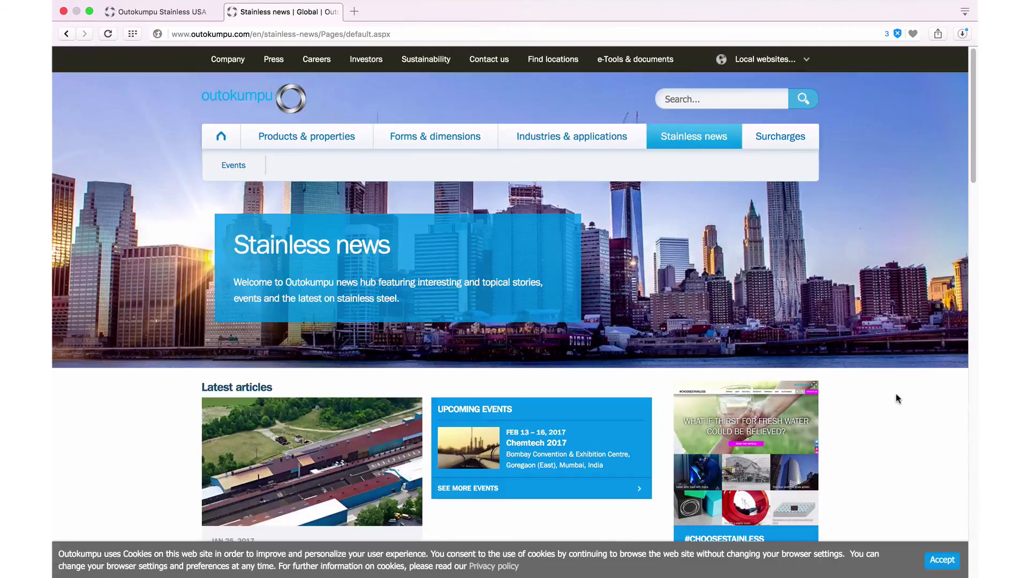